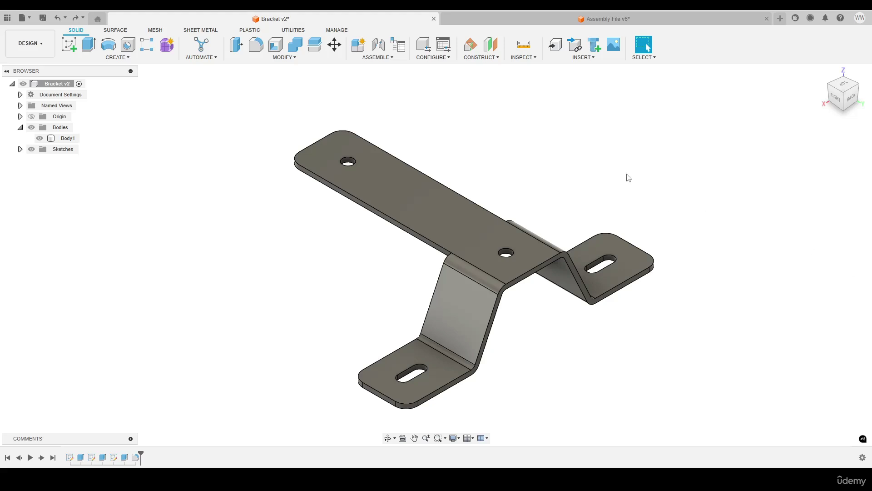
# - Open the preferences that control the default material and appearance
pyautogui.click(859, 19)
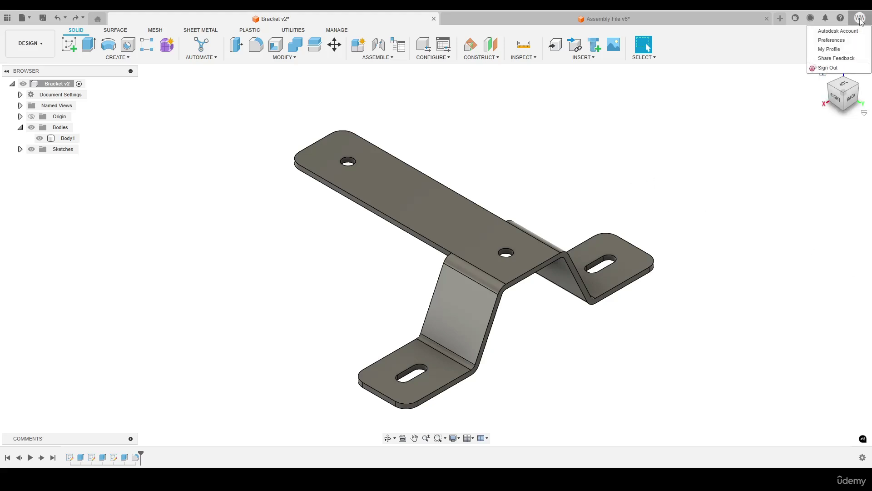
pyautogui.click(835, 41)
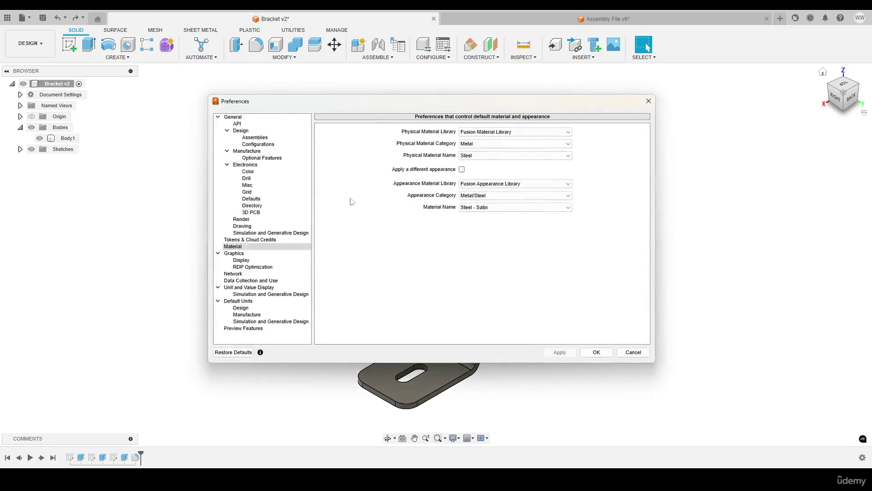
pyautogui.click(233, 247)
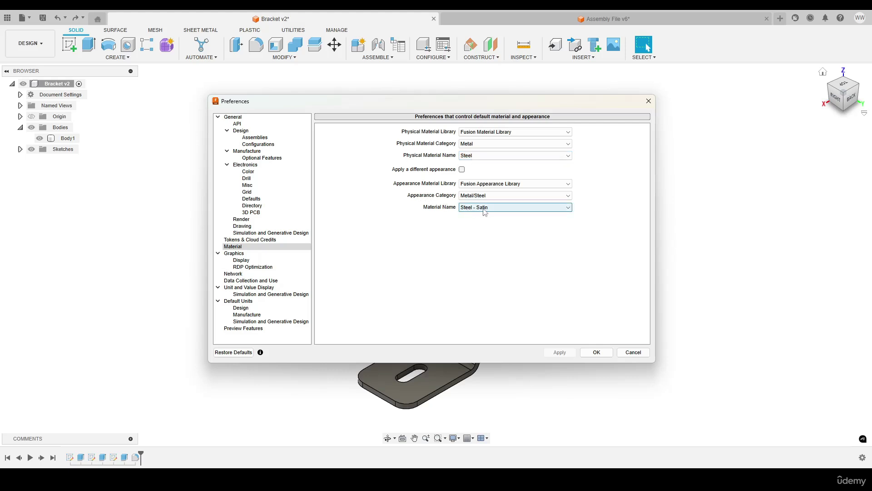
# - Try Copper as the default physical material with the different-appearance option off, and discard the preference changes
pyautogui.click(462, 170)
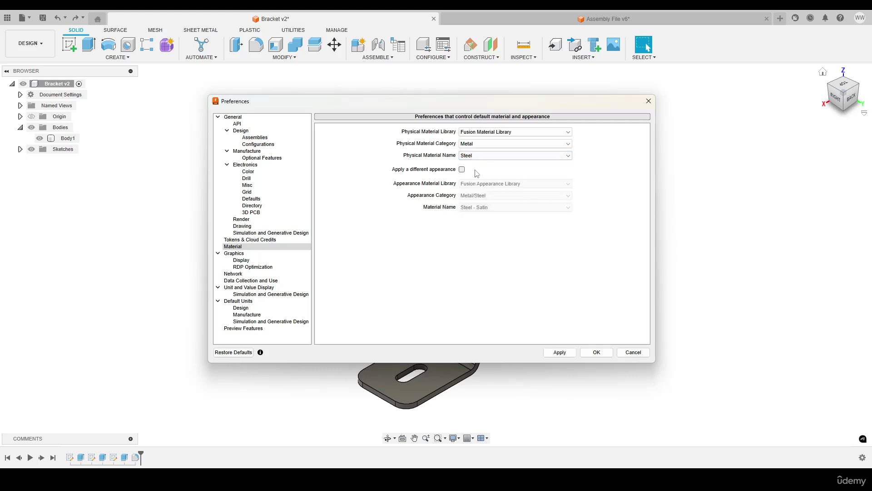
pyautogui.click(543, 155)
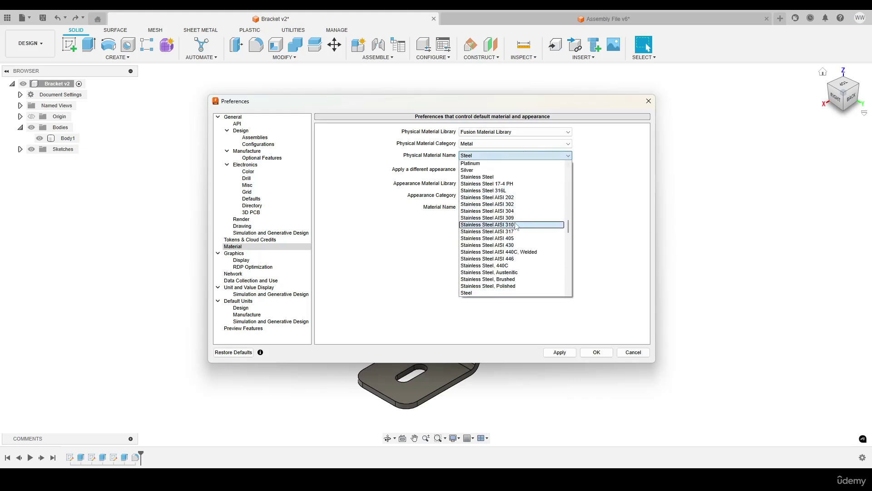
pyautogui.scroll(12, 517, 226)
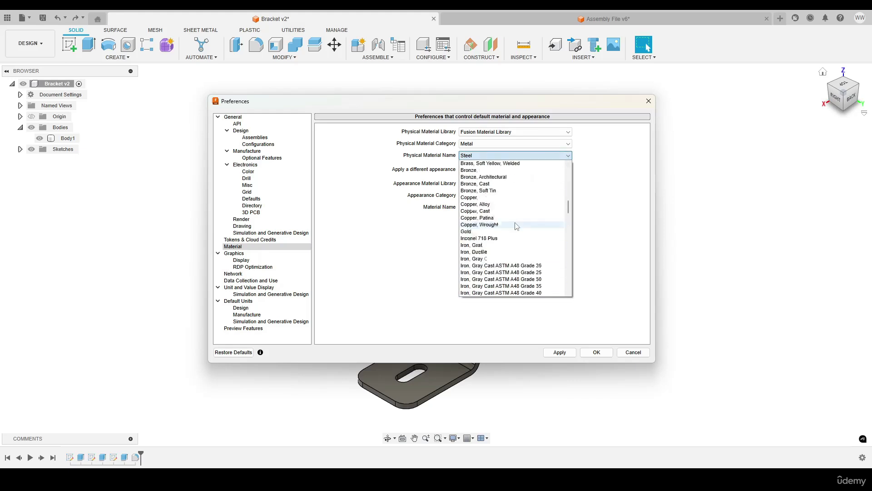
pyautogui.click(478, 199)
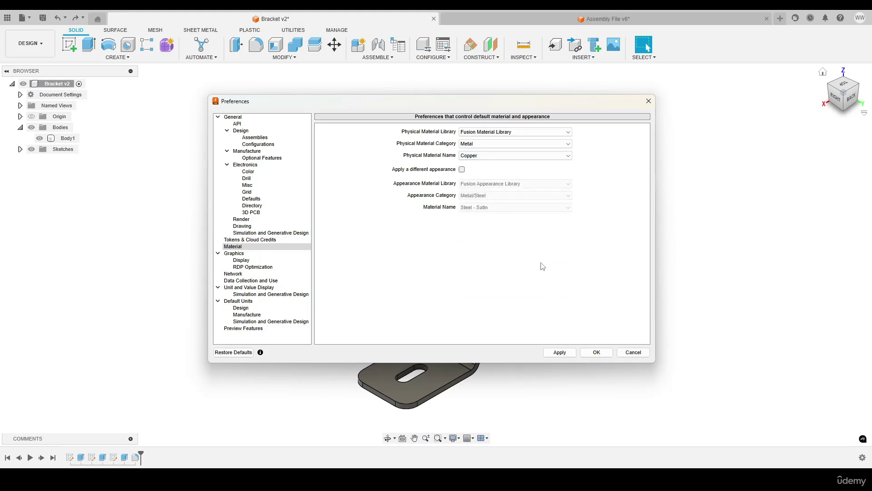
pyautogui.click(635, 354)
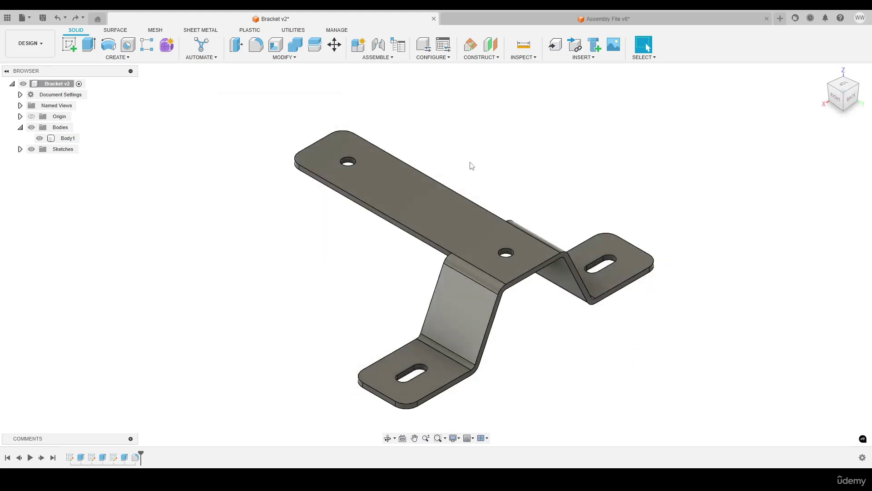
# - Open the Physical Material library and browse the metals in the Fusion Material Library
pyautogui.click(292, 58)
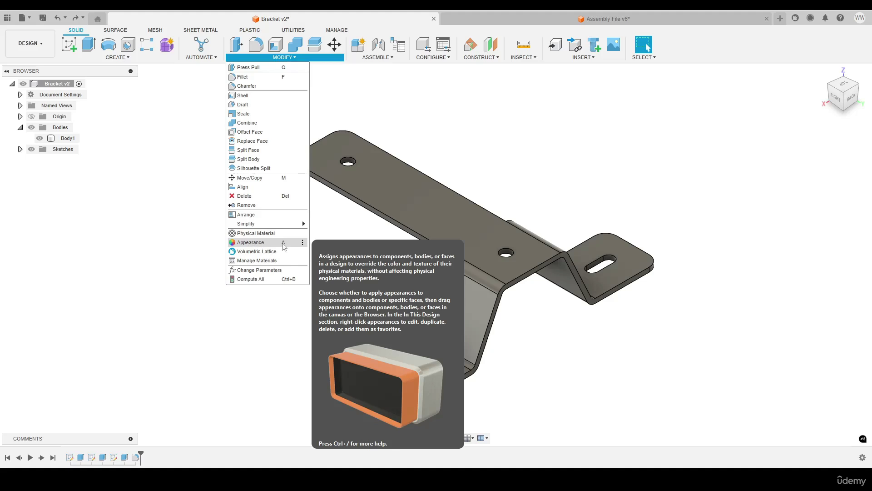
pyautogui.click(254, 234)
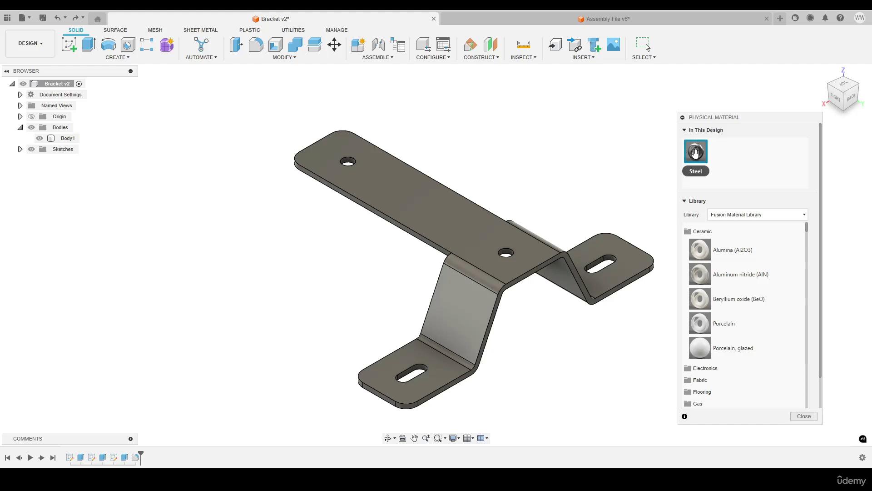
pyautogui.click(702, 231)
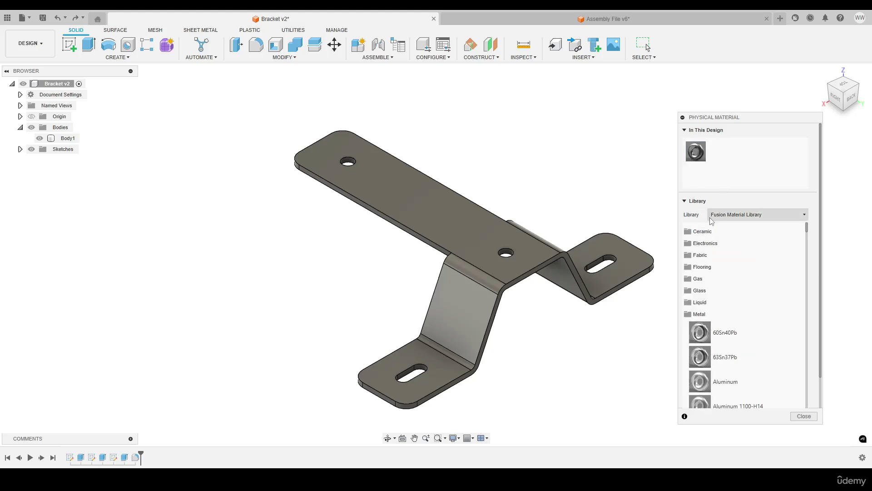
pyautogui.click(702, 314)
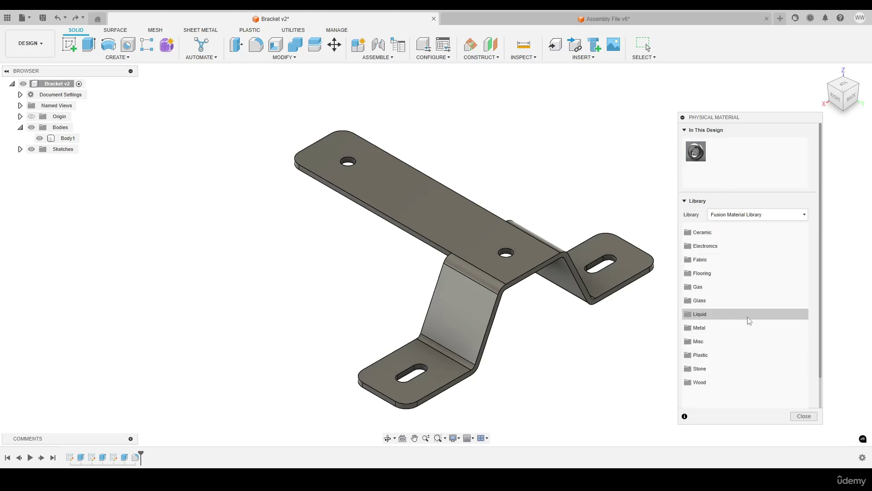
pyautogui.click(711, 328)
pyautogui.scroll(-5, 734, 309)
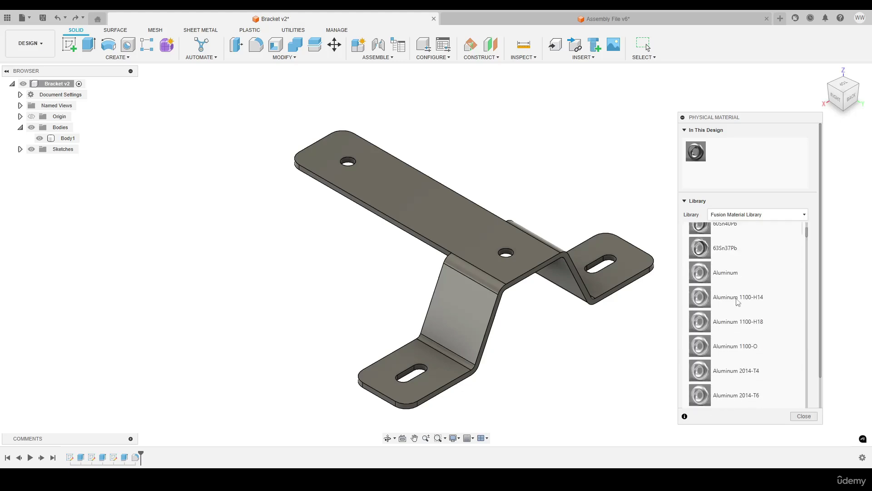
pyautogui.scroll(-5, 736, 299)
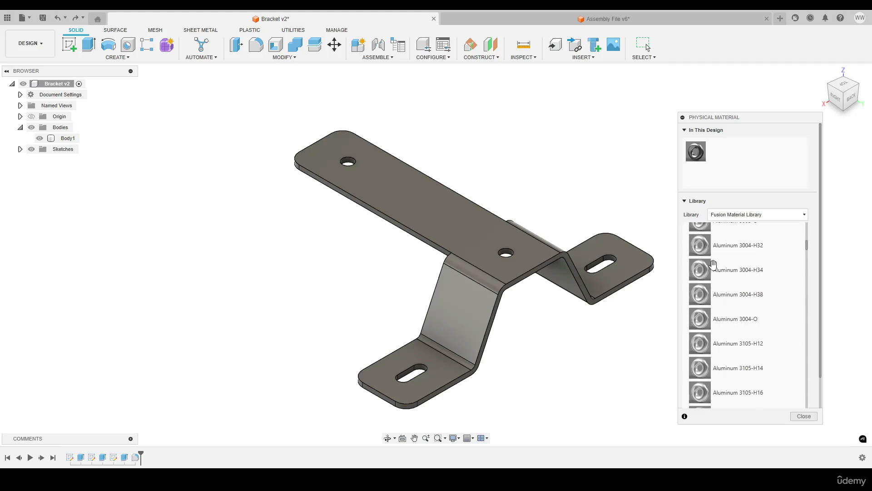
pyautogui.scroll(-10, 716, 265)
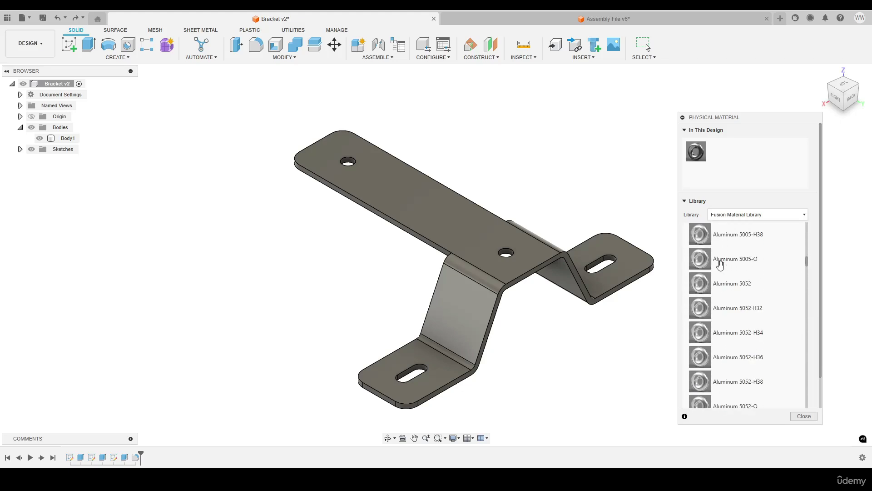
pyautogui.scroll(-2, 720, 264)
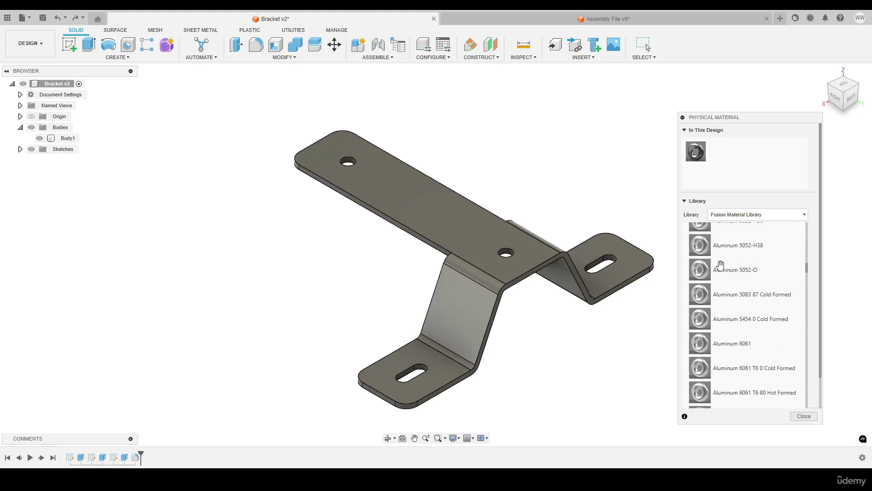
pyautogui.scroll(-12, 720, 265)
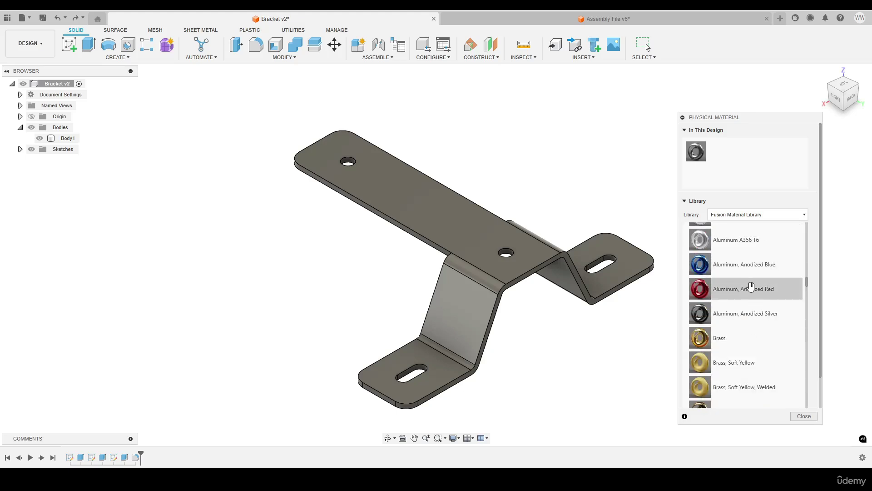
pyautogui.scroll(-10, 737, 291)
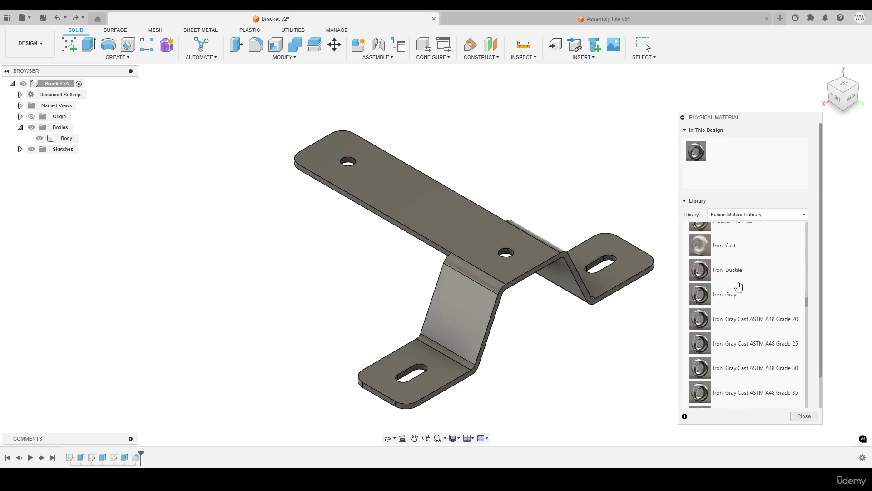
pyautogui.scroll(-15, 742, 288)
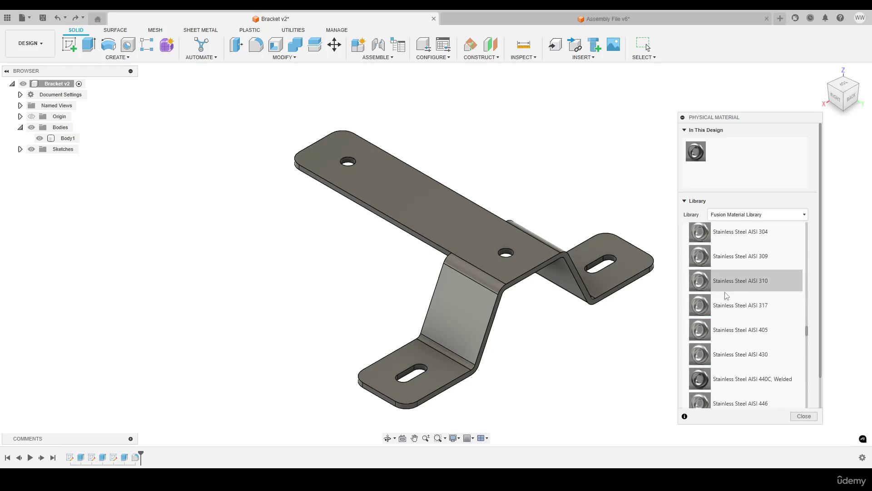
pyautogui.scroll(-10, 732, 296)
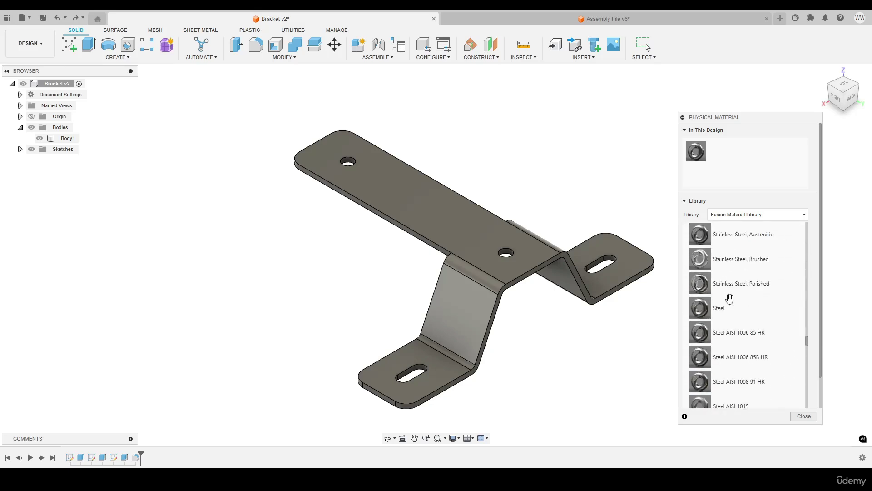
pyautogui.moveTo(798, 340); pyautogui.dragTo(441, 213)
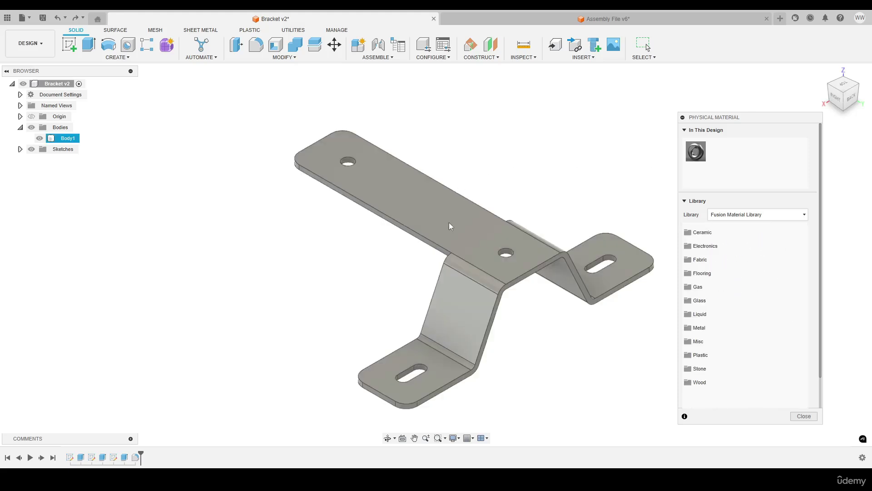
# - Apply the Aluminum physical material from the Metal category to the bracket body
pyautogui.click(698, 327)
pyautogui.scroll(-4, 698, 325)
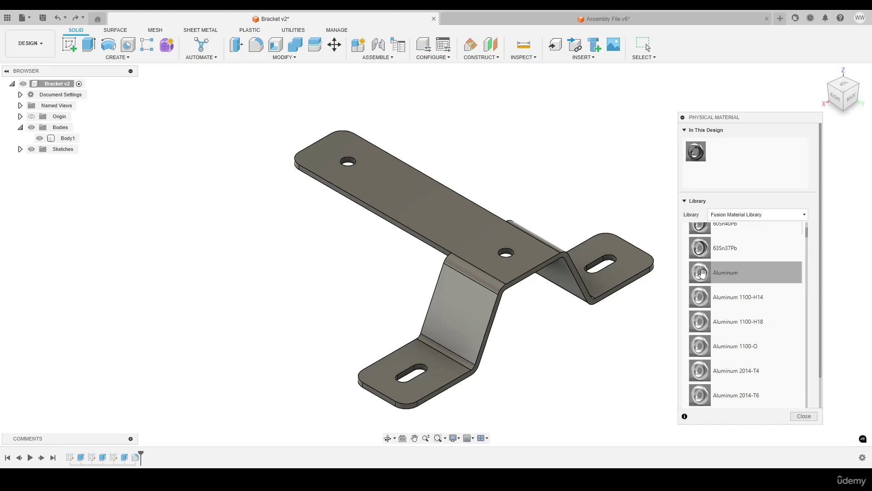
pyautogui.moveTo(702, 272); pyautogui.dragTo(695, 152)
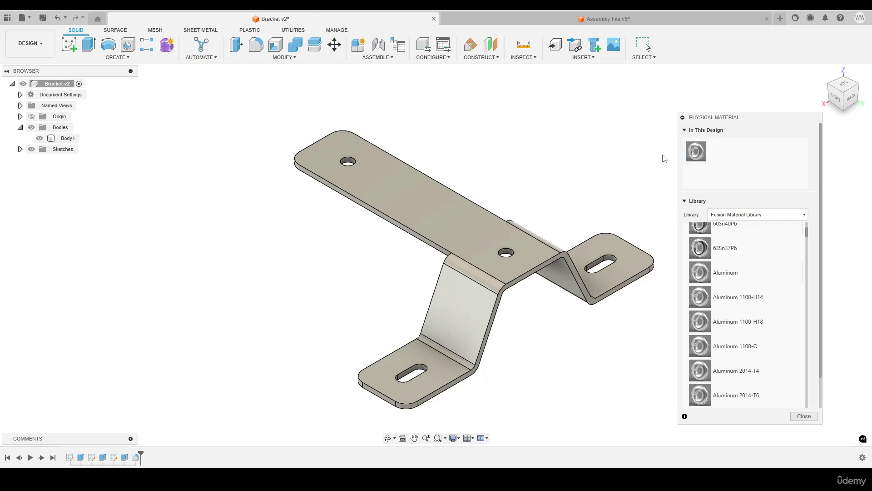
pyautogui.click(451, 207)
pyautogui.keyDown('shift'); pyautogui.moveTo(457, 219); pyautogui.dragTo(323, 240, button='middle'); pyautogui.keyUp('shift')
pyautogui.click(322, 239)
pyautogui.click(819, 74)
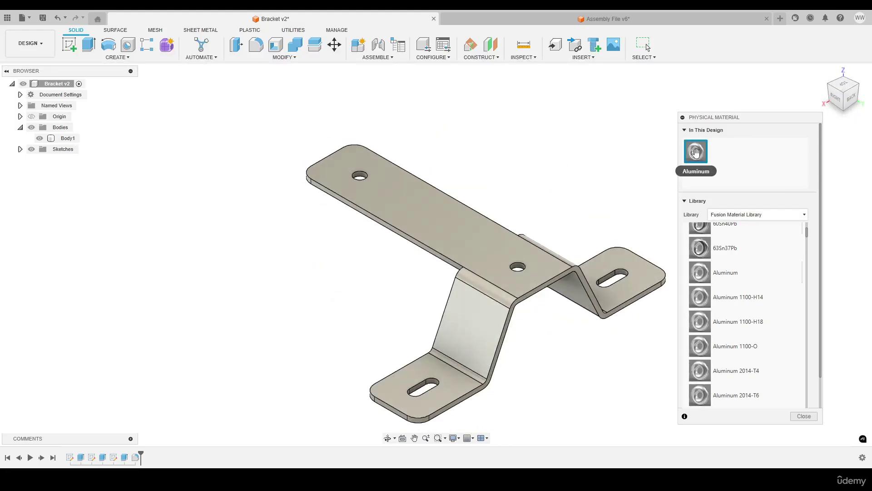
# - Examine the advanced physical properties of the design's Aluminum material, and leave the Material Editor without saving
pyautogui.rightClick(696, 153)
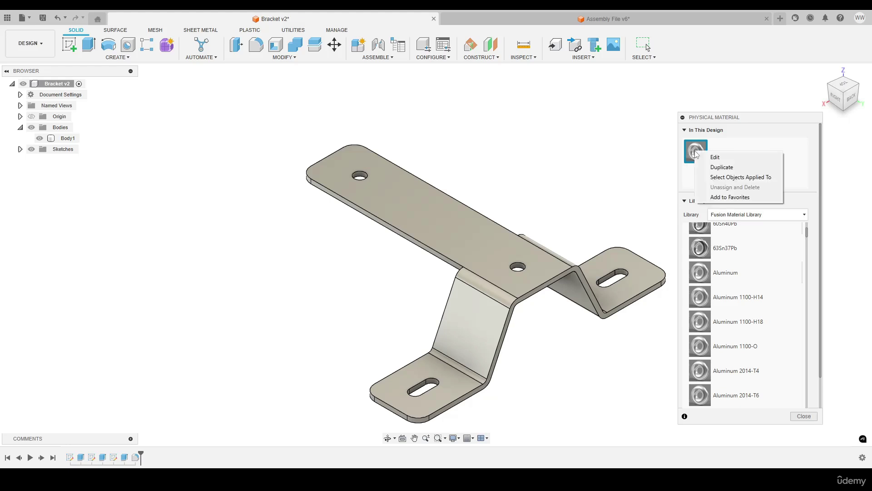
pyautogui.click(711, 157)
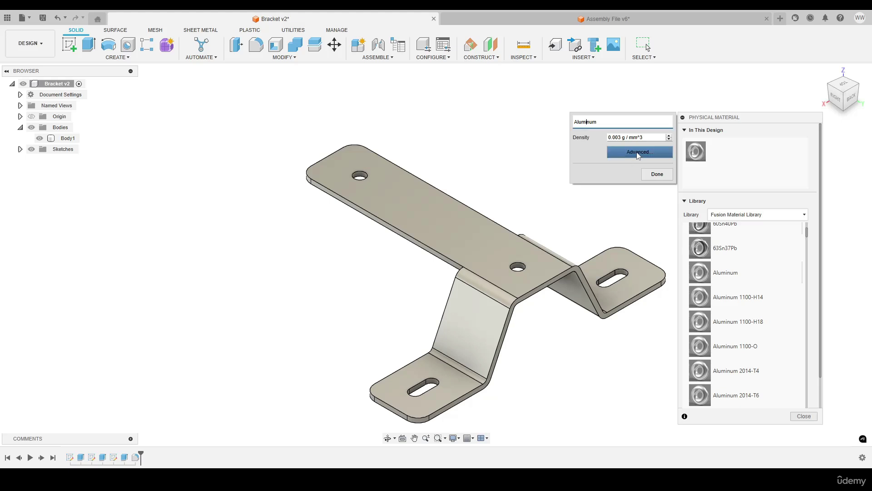
pyautogui.click(639, 156)
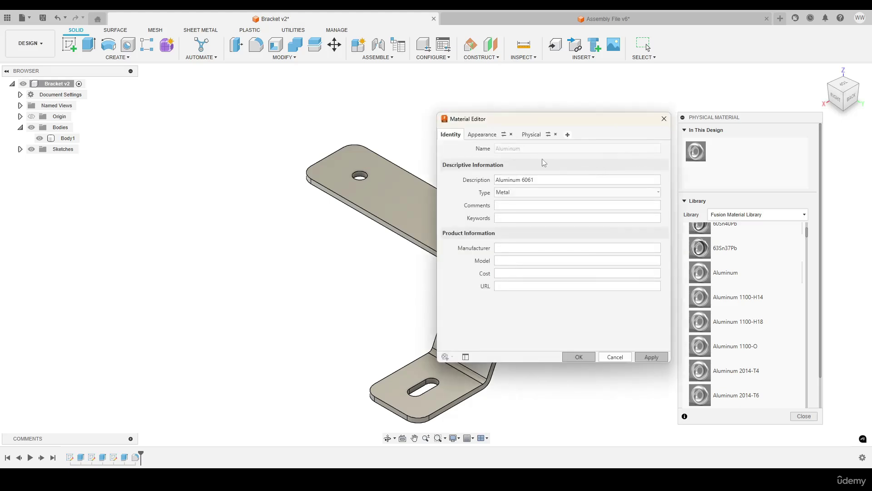
pyautogui.click(529, 136)
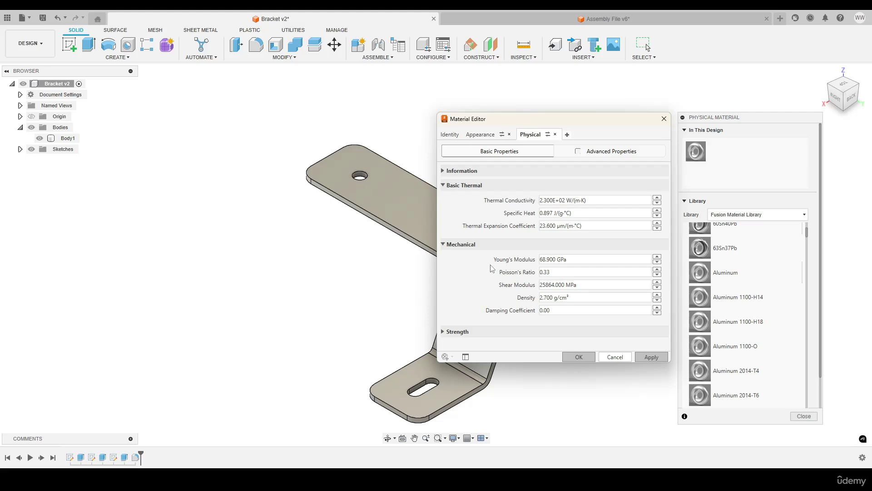
pyautogui.click(614, 357)
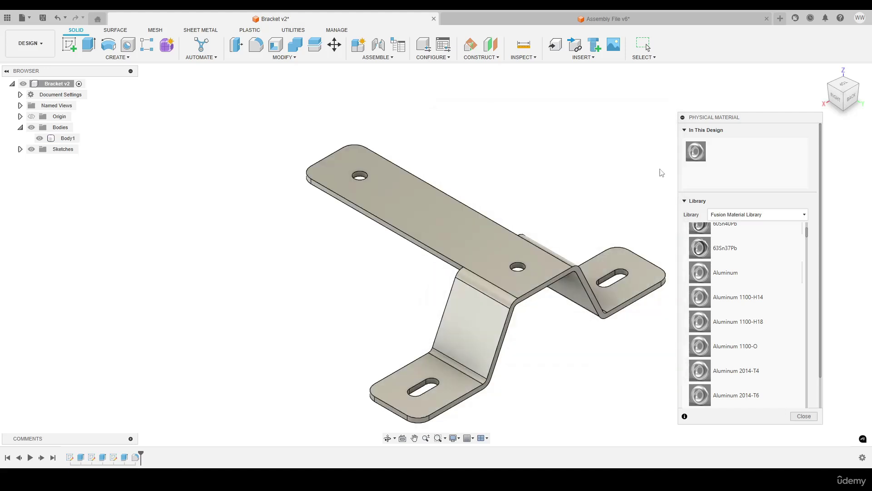
# - Apply the Porcelain physical material from the Ceramic category to the bracket body
pyautogui.scroll(5, 715, 278)
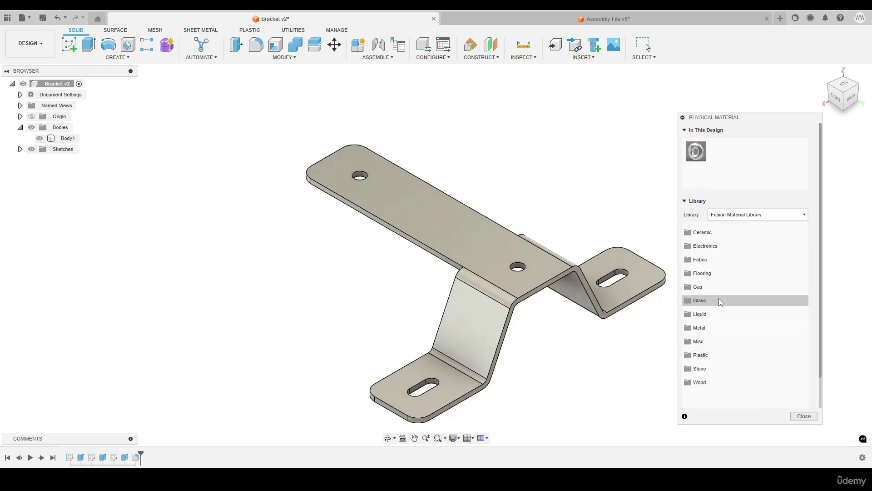
pyautogui.click(702, 233)
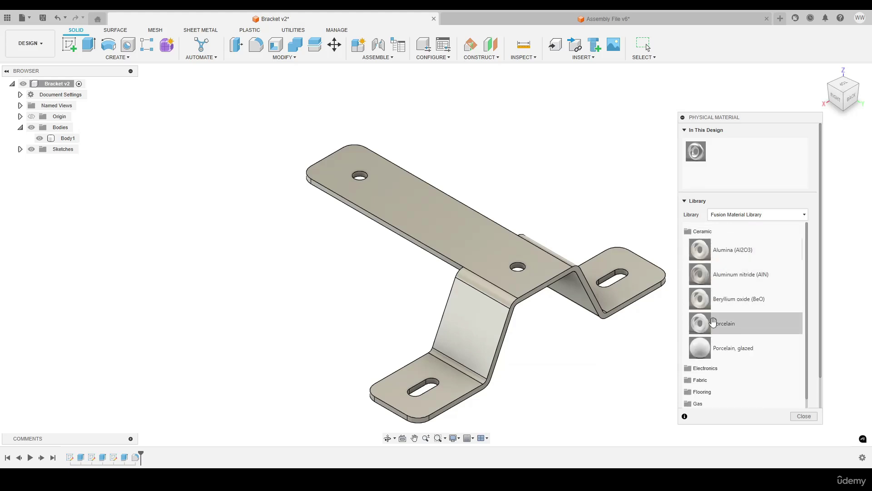
pyautogui.moveTo(705, 324); pyautogui.dragTo(481, 254)
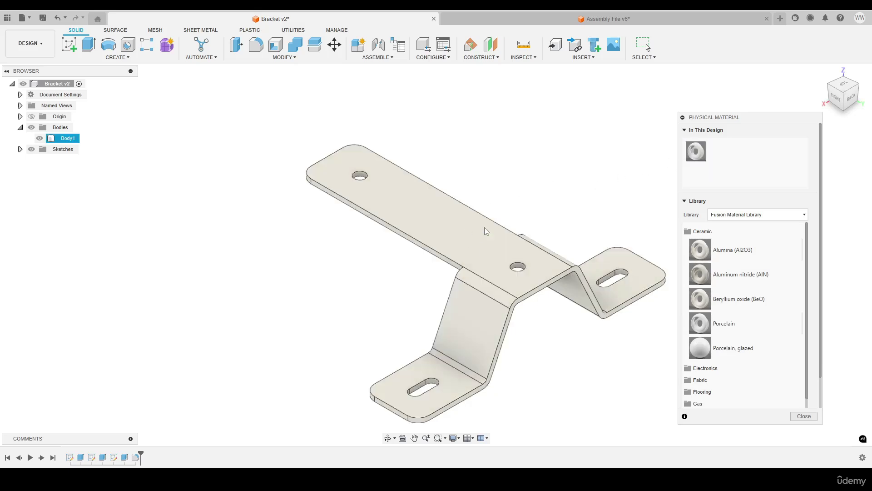
pyautogui.rightClick(699, 153)
pyautogui.click(693, 152)
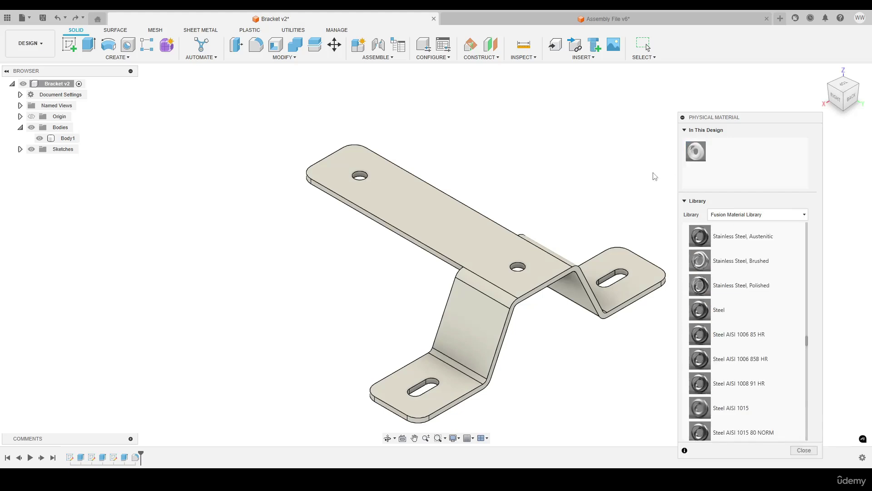
# - Replace the bracket's Porcelain material with Steel from the Fusion Material Library and finish assigning materials
pyautogui.moveTo(702, 309); pyautogui.dragTo(696, 150)
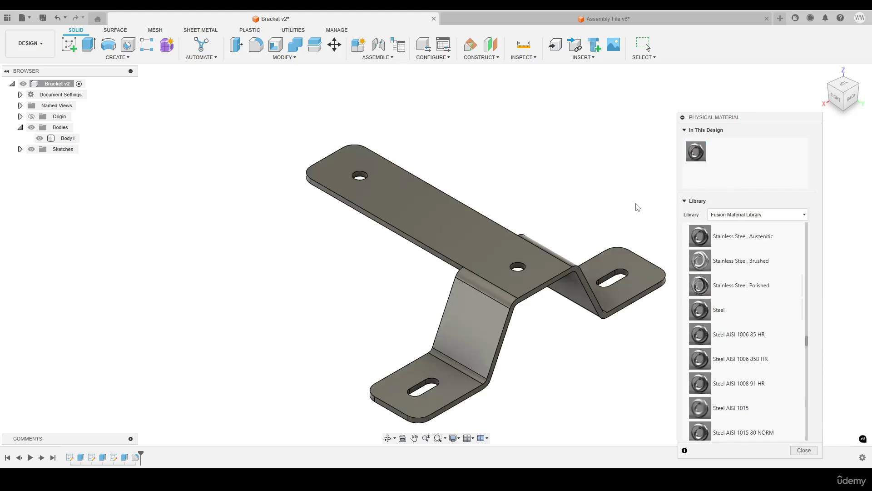
pyautogui.click(803, 450)
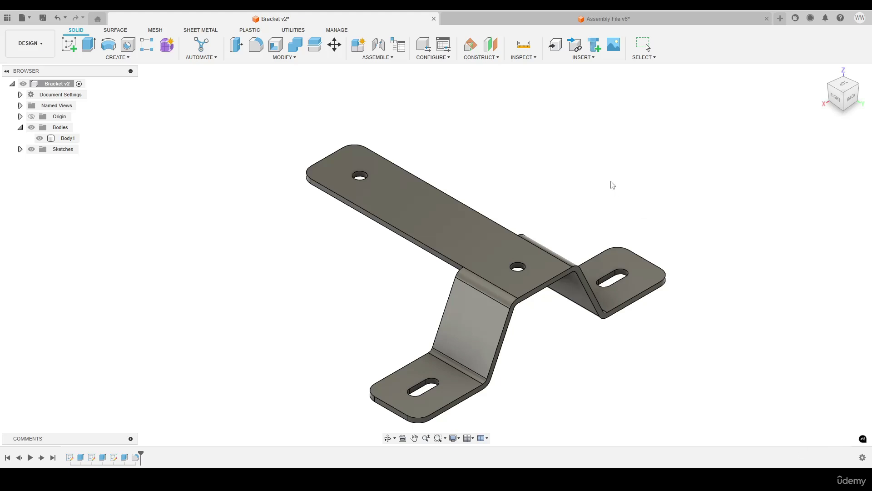
# - Start the Appearance command for bodies/components and find the Glossy paints in the Fusion appearance library
pyautogui.click(288, 58)
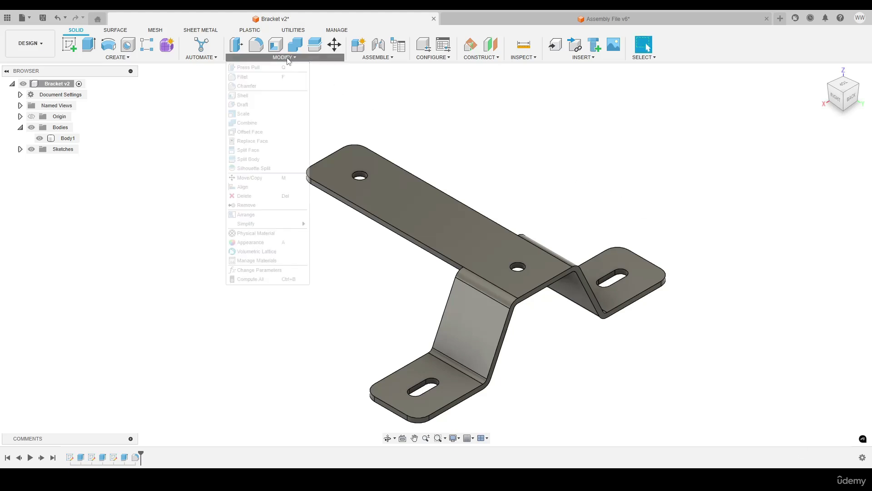
pyautogui.click(257, 244)
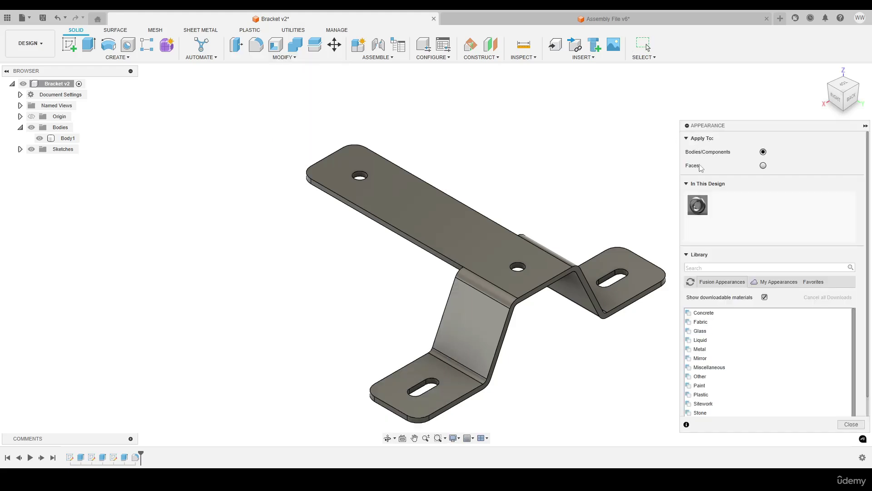
pyautogui.click(763, 165)
pyautogui.click(764, 152)
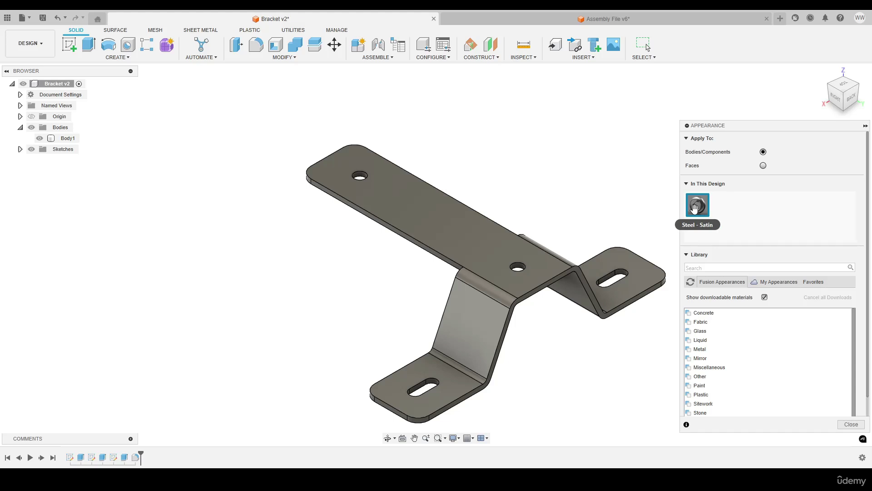
pyautogui.scroll(-1, 725, 360)
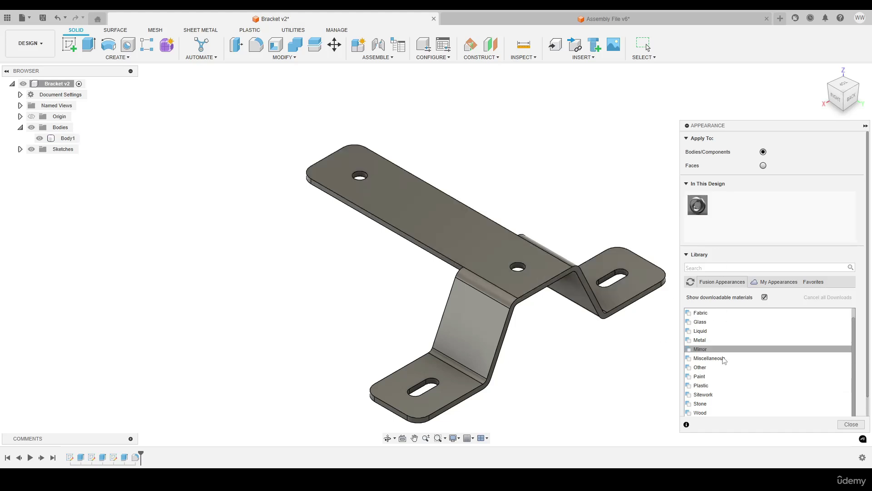
pyautogui.click(724, 376)
pyautogui.scroll(-2, 726, 374)
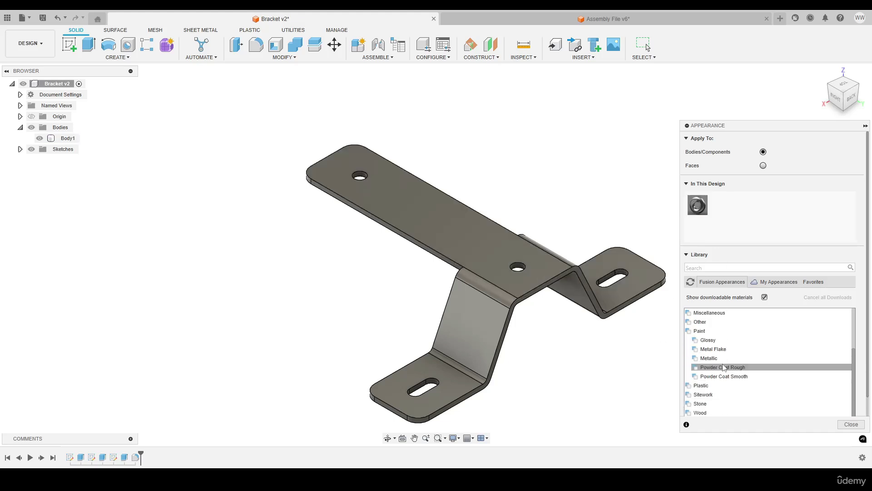
pyautogui.click(722, 339)
pyautogui.scroll(-1, 730, 350)
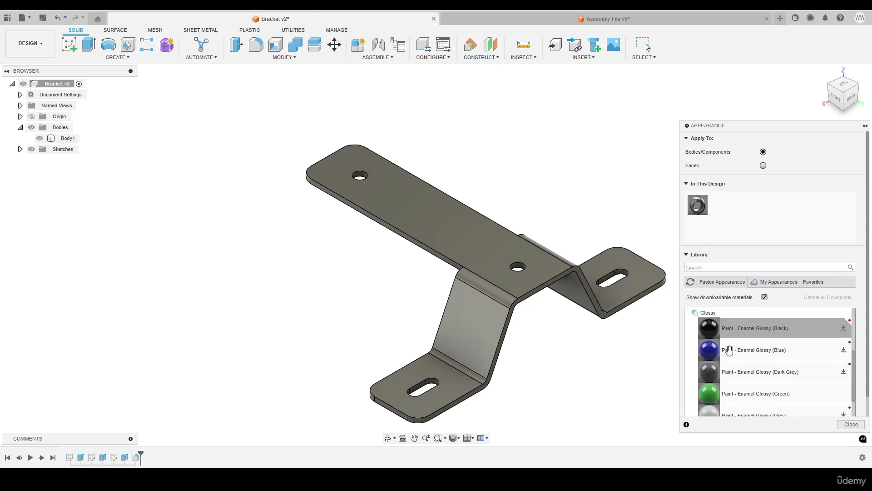
# - Download Paint - Enamel Glossy (Blue) and apply it to the whole bracket body
pyautogui.moveTo(755, 126); pyautogui.dragTo(636, 66)
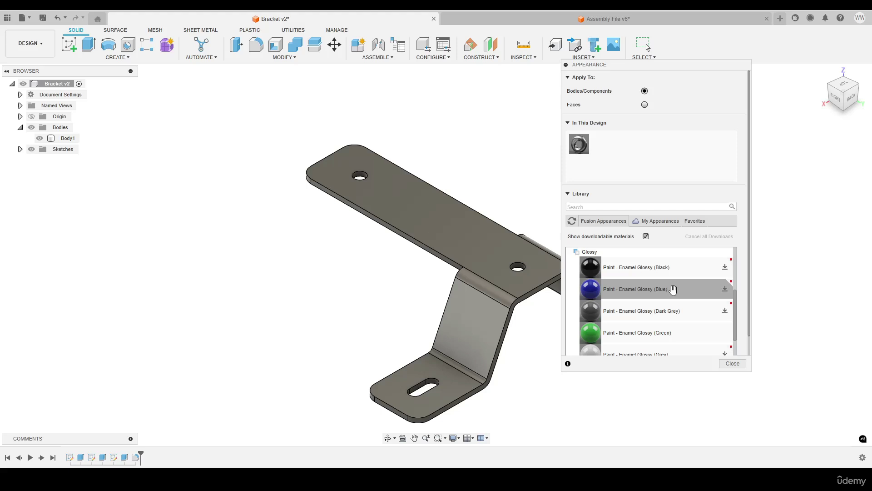
pyautogui.click(725, 288)
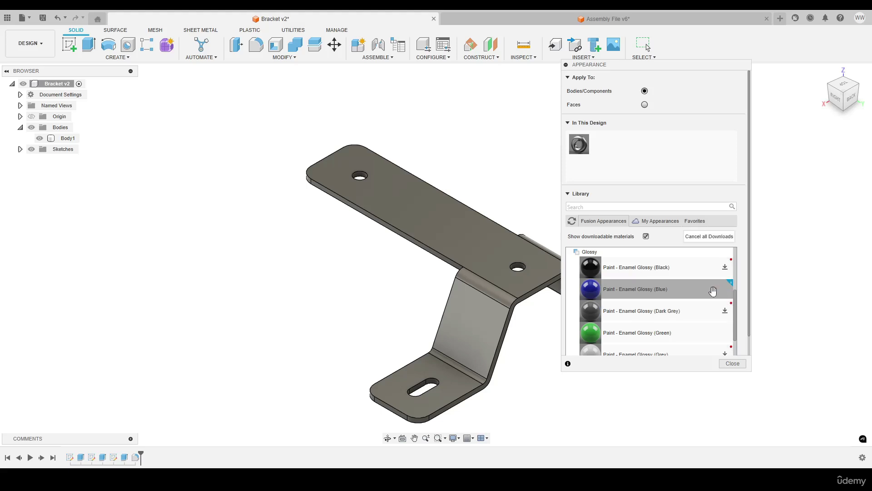
pyautogui.moveTo(713, 290); pyautogui.dragTo(500, 236)
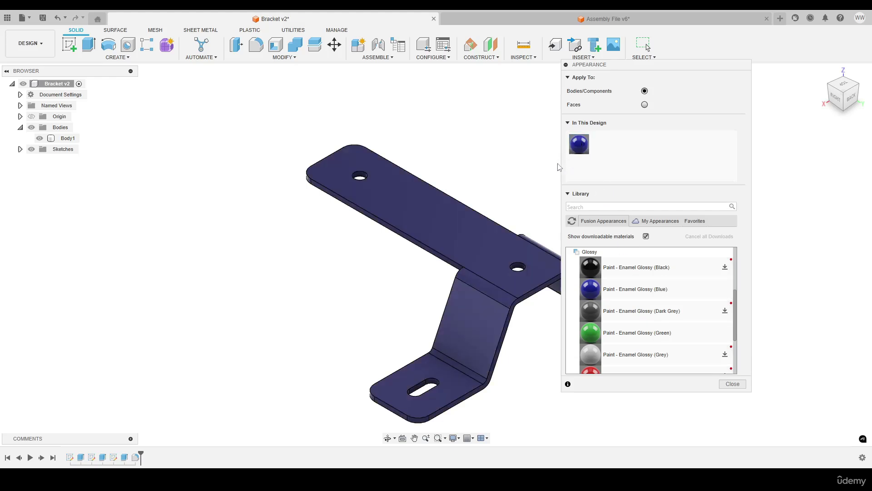
# - Replace the bracket body's blue appearance with Paint - Enamel Glossy (Green)
pyautogui.keyDown('shift'); pyautogui.moveTo(463, 200); pyautogui.dragTo(429, 213, button='middle'); pyautogui.keyUp('shift')
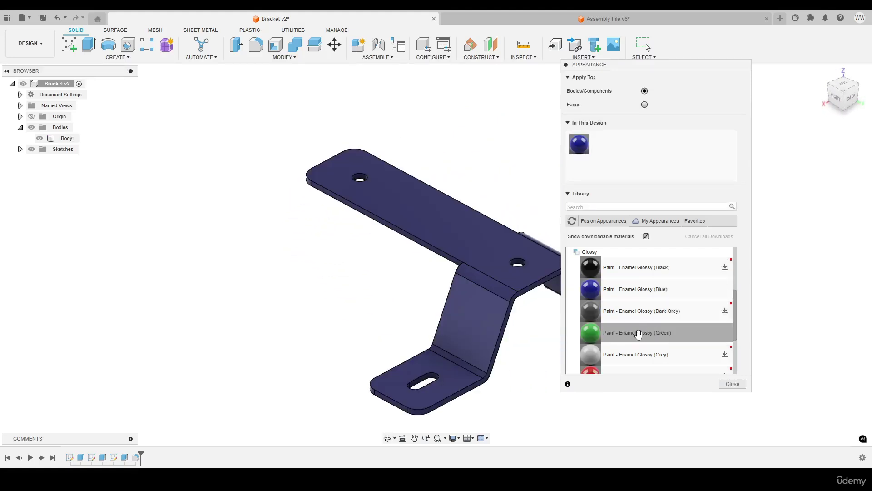
pyautogui.moveTo(636, 335); pyautogui.dragTo(581, 145)
pyautogui.keyDown('shift'); pyautogui.moveTo(445, 219); pyautogui.dragTo(407, 204, button='middle'); pyautogui.keyUp('shift')
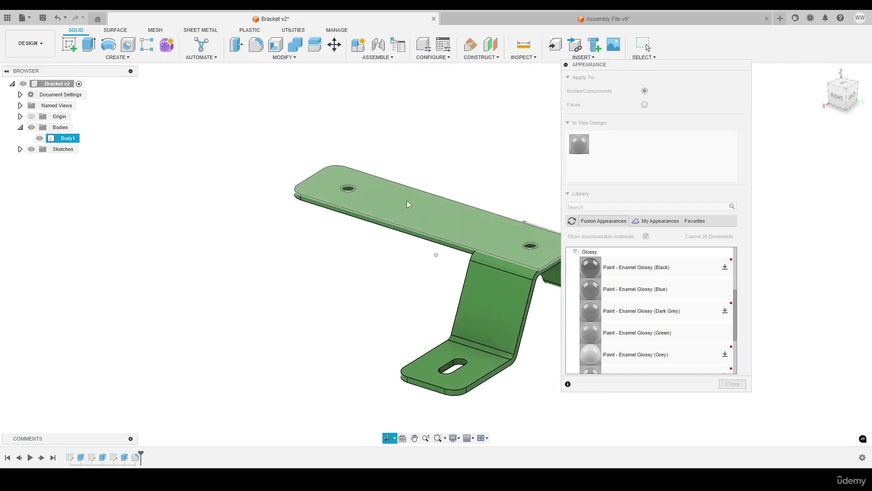
# - Download Paint - Enamel Glossy (Dark Grey) and apply it only to the bracket's long top face
pyautogui.click(645, 105)
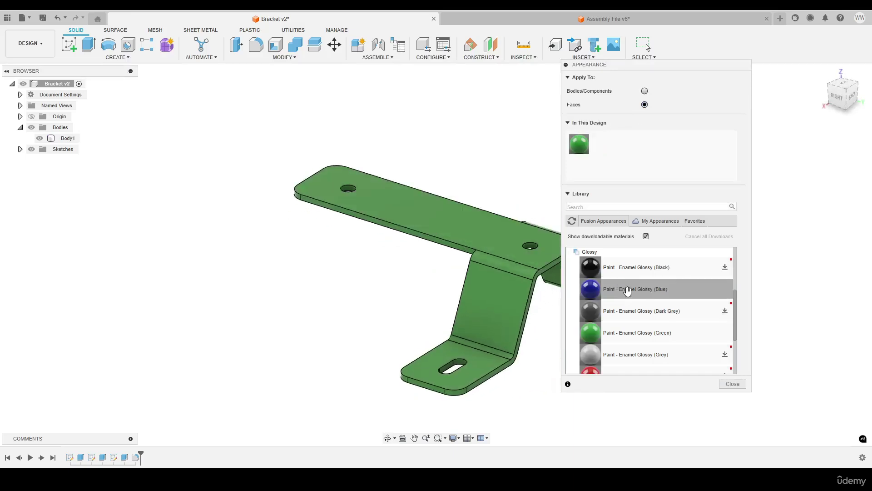
pyautogui.click(726, 311)
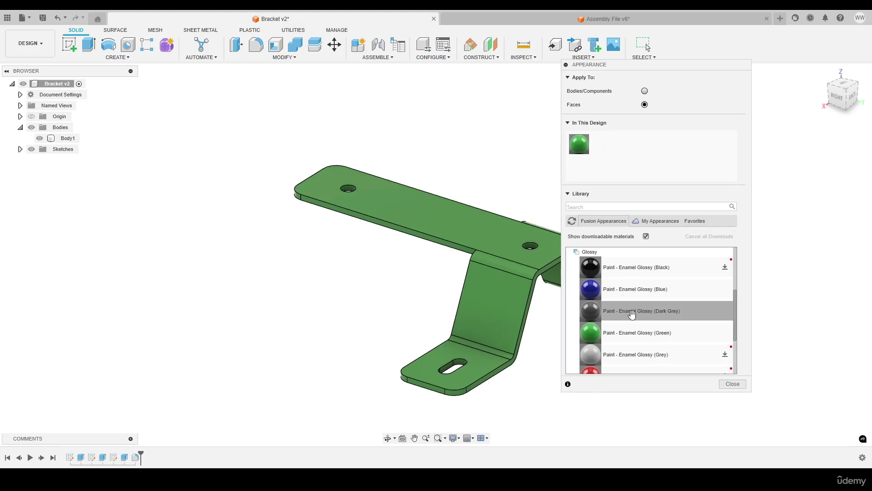
pyautogui.moveTo(685, 310); pyautogui.dragTo(437, 207)
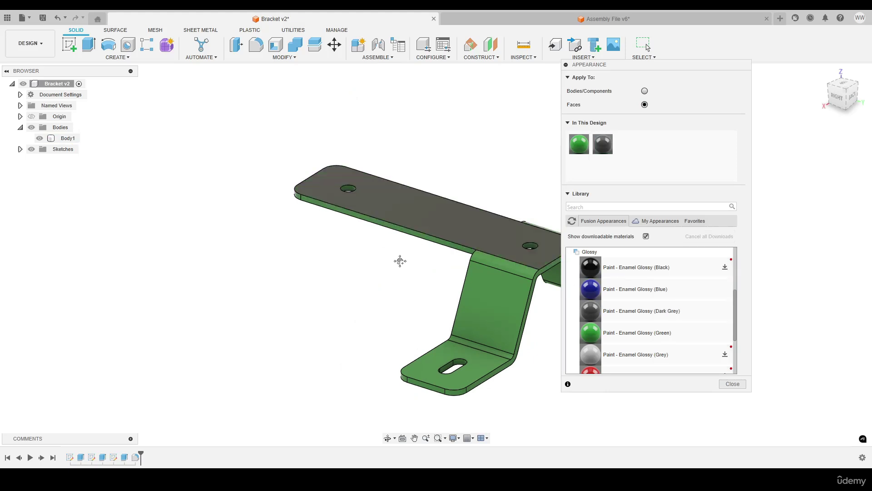
# - Apply Paint - Enamel Glossy (Blue) to the sloped outer face of the bracket's front leg
pyautogui.moveTo(400, 261); pyautogui.dragTo(345, 276, button='middle')
pyautogui.moveTo(593, 289); pyautogui.dragTo(446, 309)
pyautogui.moveTo(318, 287)
pyautogui.keyDown('shift'); pyautogui.mouseDown(button='middle')
pyautogui.moveTo(388, 282)
pyautogui.moveTo(406, 295)
pyautogui.moveTo(345, 280)
pyautogui.moveTo(298, 282)
pyautogui.moveTo(313, 282)
pyautogui.mouseUp(button='middle'); pyautogui.keyUp('shift')
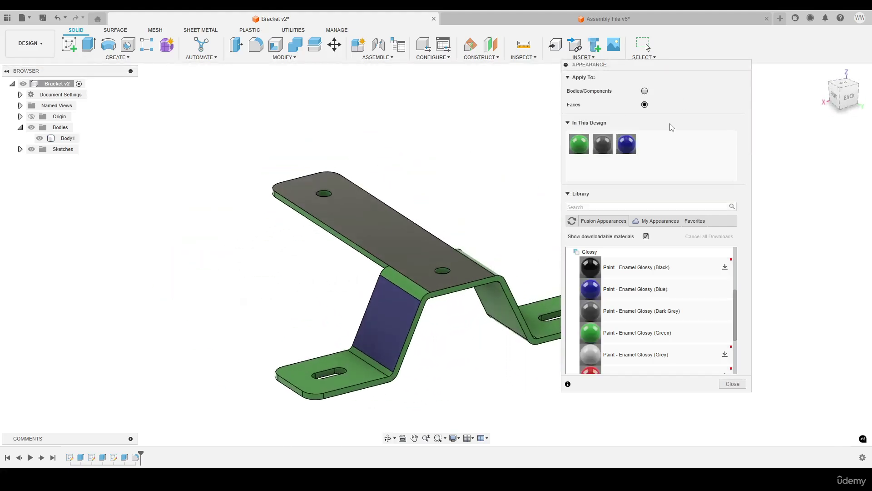
# - Search the appearance library for "red" and expand the matches from the Fusion Appearance Library
pyautogui.click(589, 253)
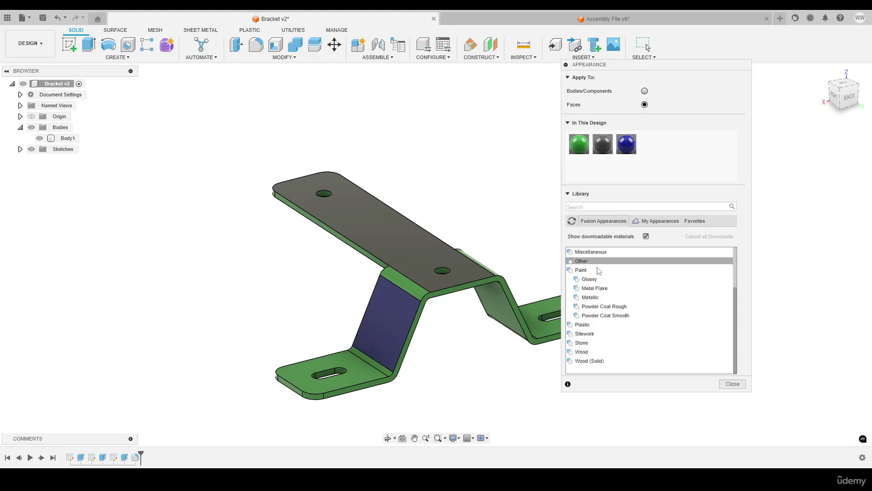
pyautogui.scroll(2, 596, 266)
pyautogui.click(585, 325)
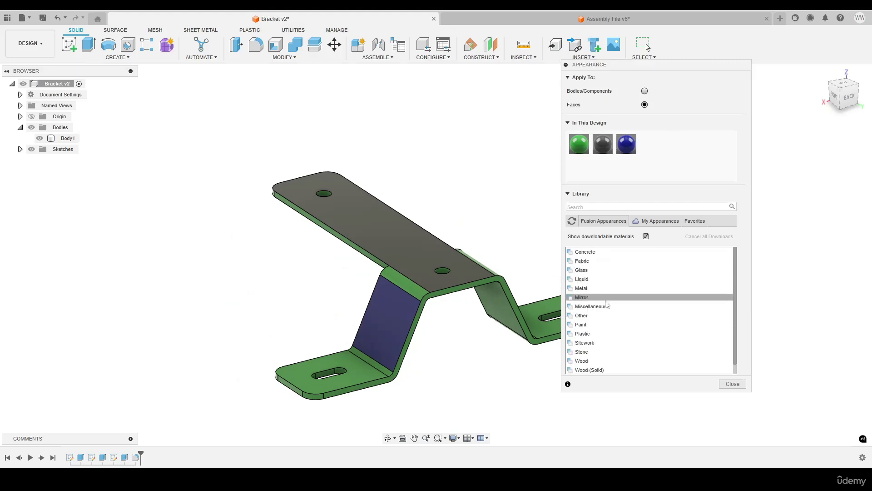
pyautogui.scroll(-1, 607, 304)
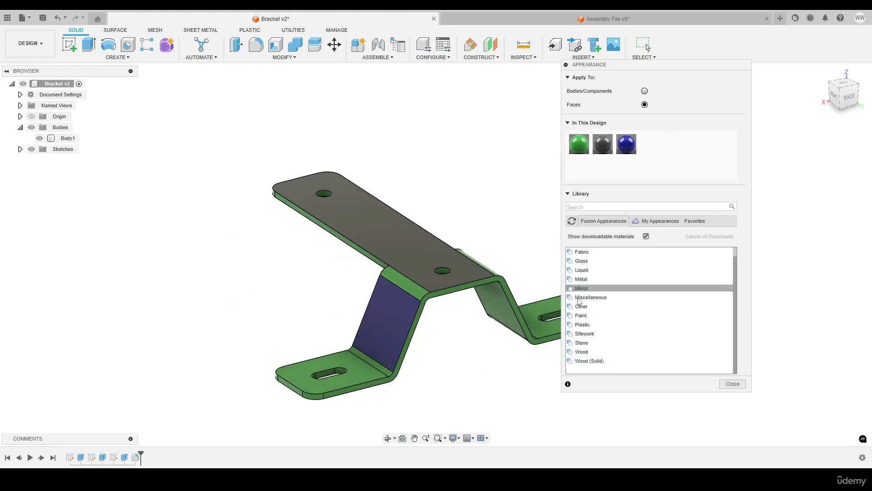
pyautogui.scroll(1, 587, 314)
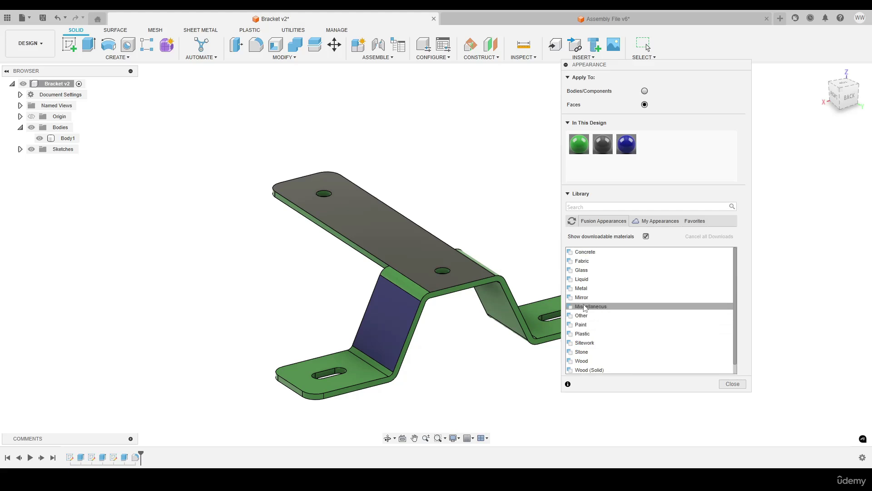
pyautogui.click(586, 206)
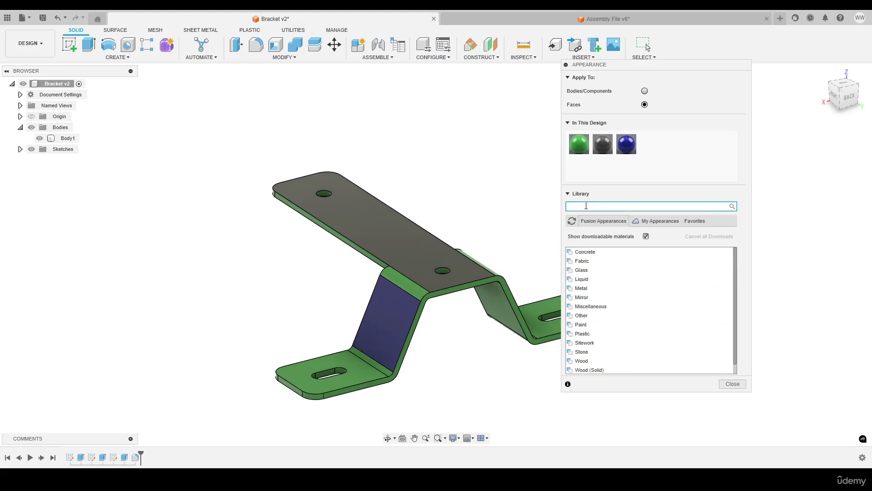
pyautogui.write('red')
pyautogui.press('Return')
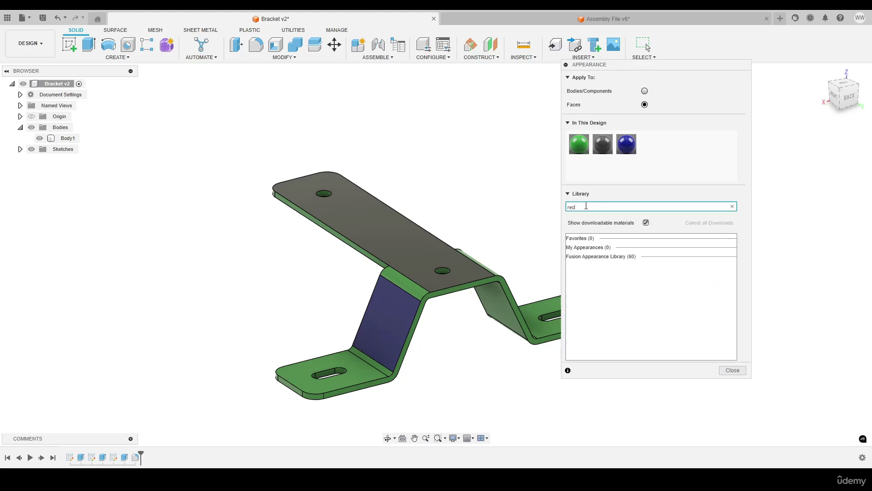
pyautogui.click(574, 257)
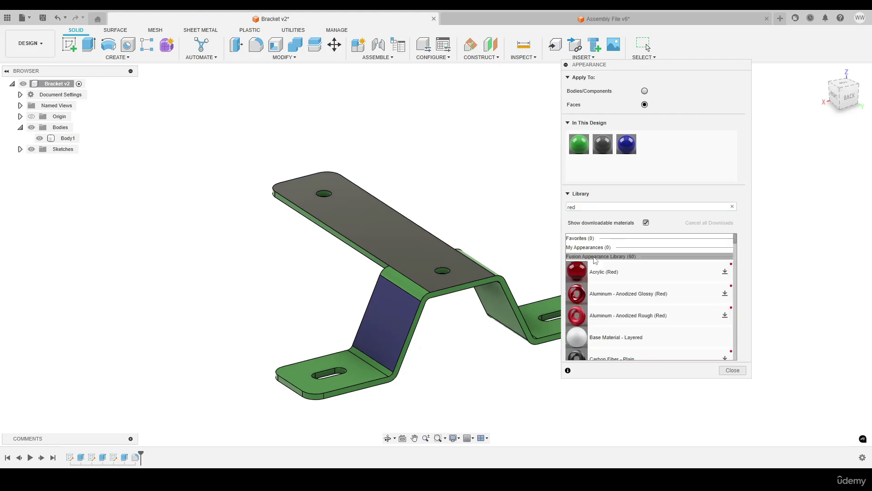
# - Apply Plastic - Matte (Red) to the front leg's slotted foot face and upper bend face, and finish assigning appearances
pyautogui.scroll(-1, 611, 266)
pyautogui.scroll(1, 611, 267)
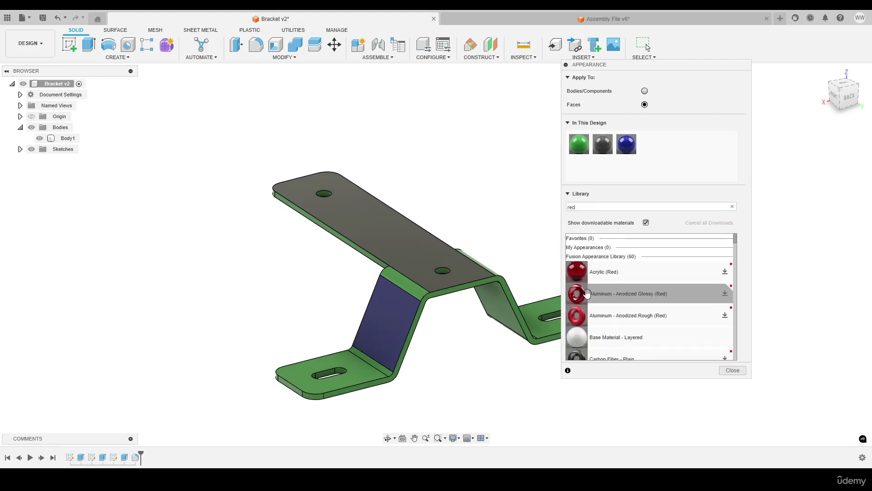
pyautogui.scroll(-6, 605, 281)
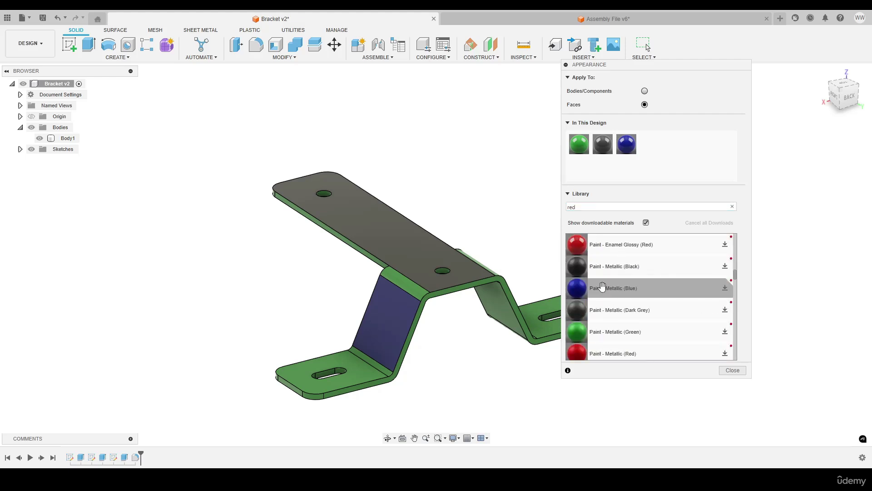
pyautogui.scroll(-5, 600, 292)
pyautogui.scroll(3, 603, 292)
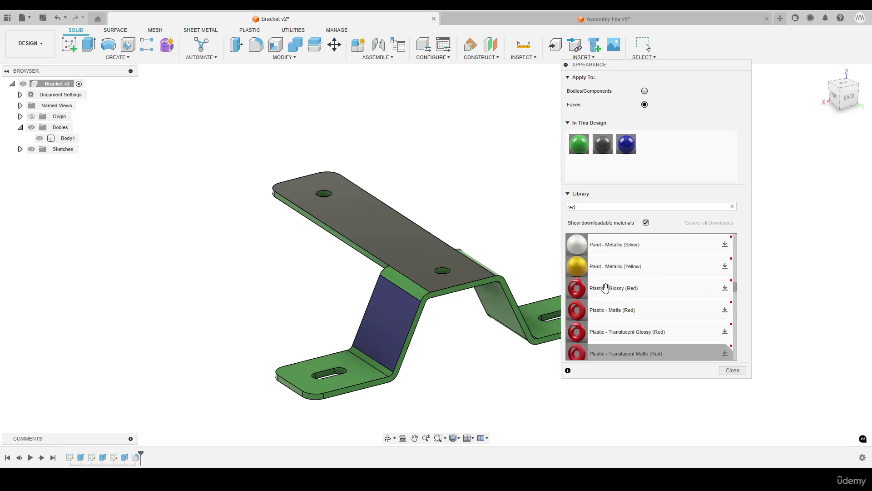
pyautogui.moveTo(608, 308)
pyautogui.mouseDown()
pyautogui.moveTo(375, 343)
pyautogui.moveTo(345, 357)
pyautogui.mouseUp()
pyautogui.moveTo(573, 316); pyautogui.dragTo(409, 288)
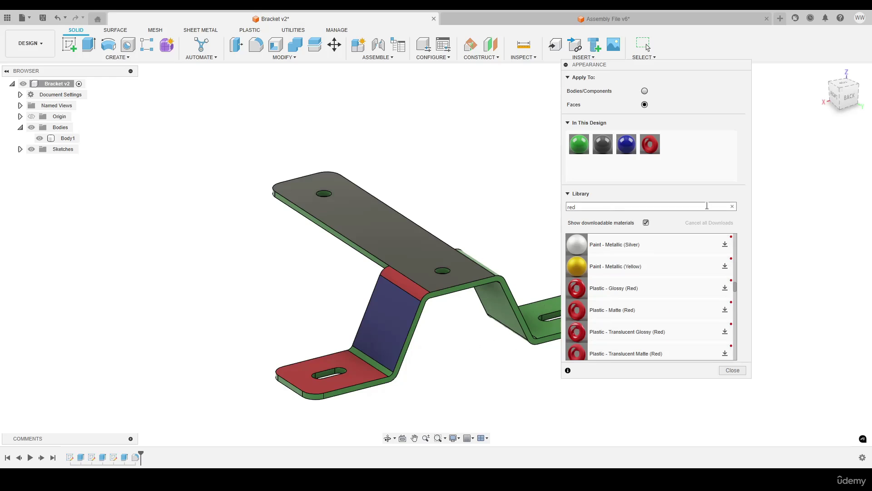
pyautogui.click(732, 207)
pyautogui.click(733, 370)
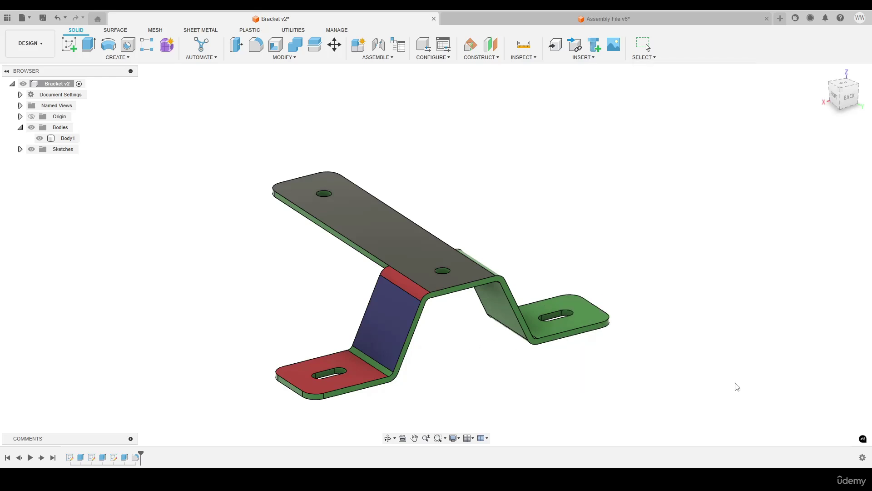